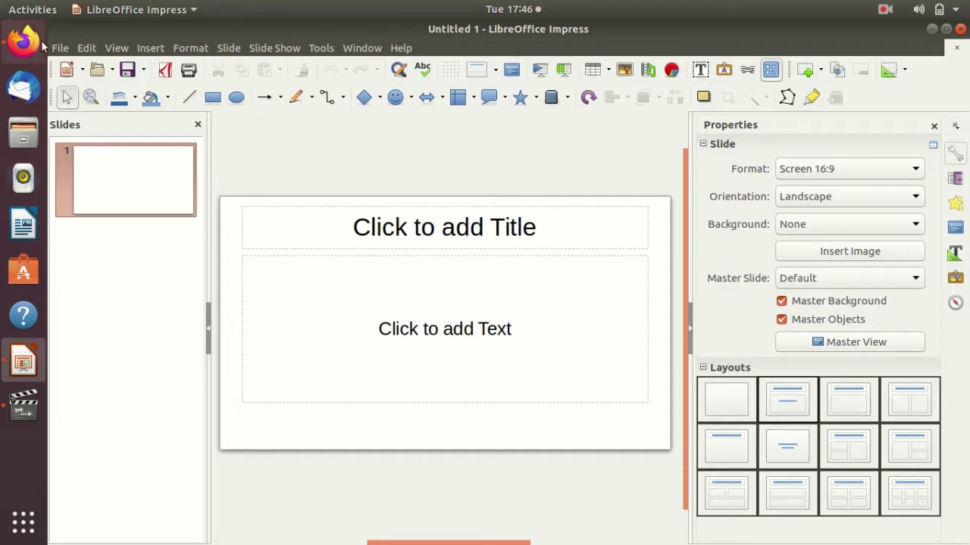
Open Save As for Untitled 1 and browse Downloads, Documents and Videos before settling on Desktop.
left_click(69, 47)
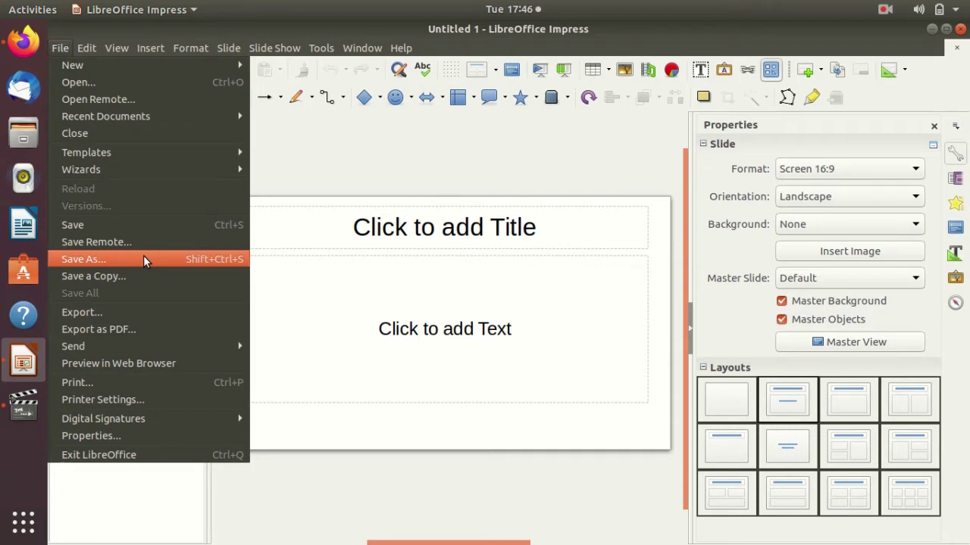
left_click(165, 260)
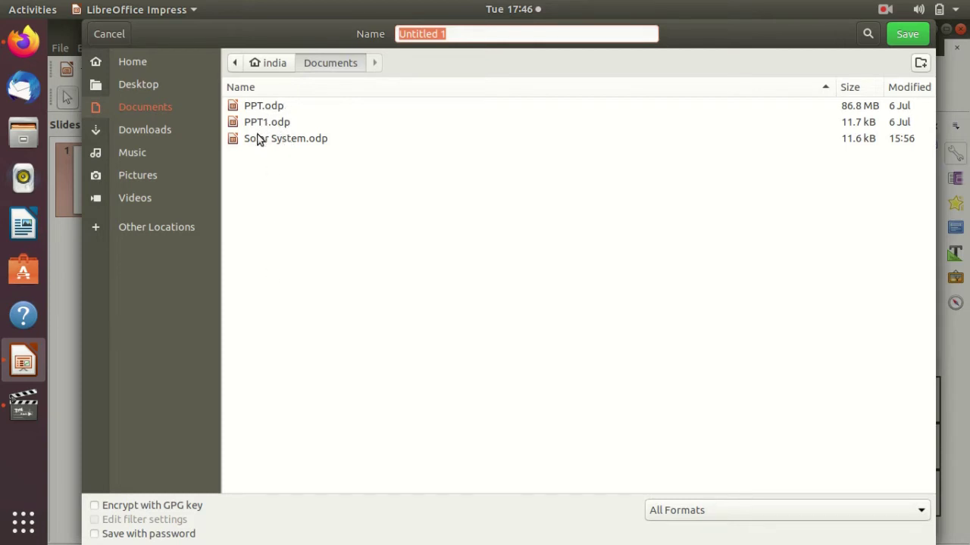
left_click(180, 130)
left_click(177, 106)
left_click(175, 86)
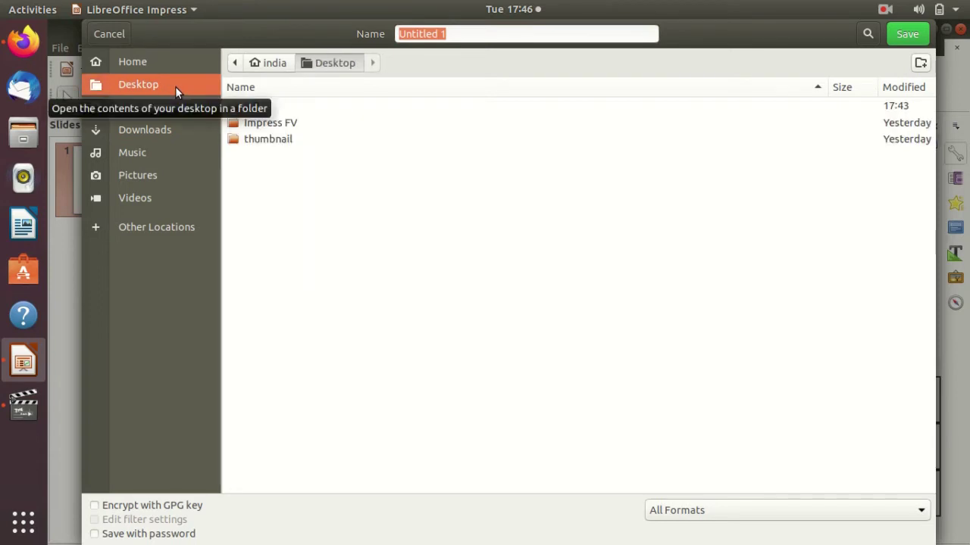
left_click(190, 108)
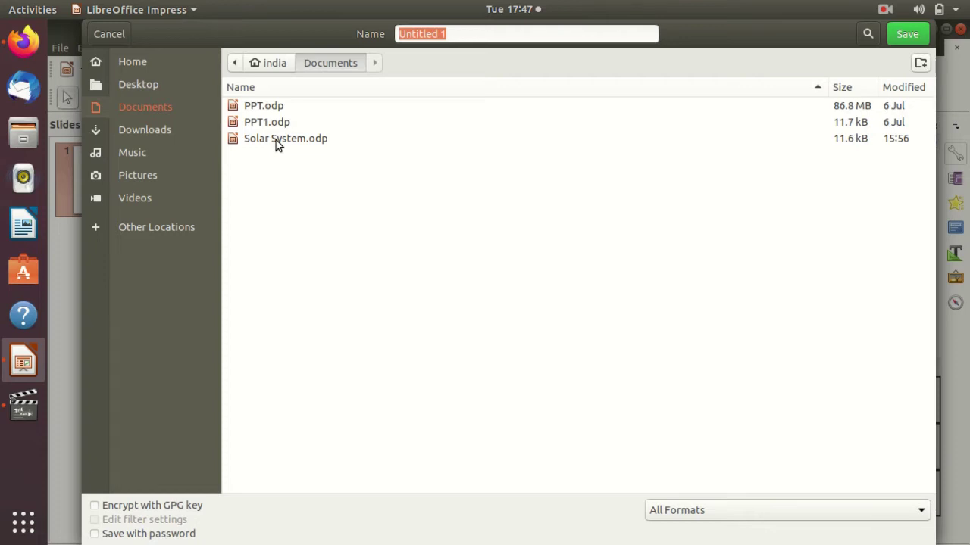
left_click(167, 88)
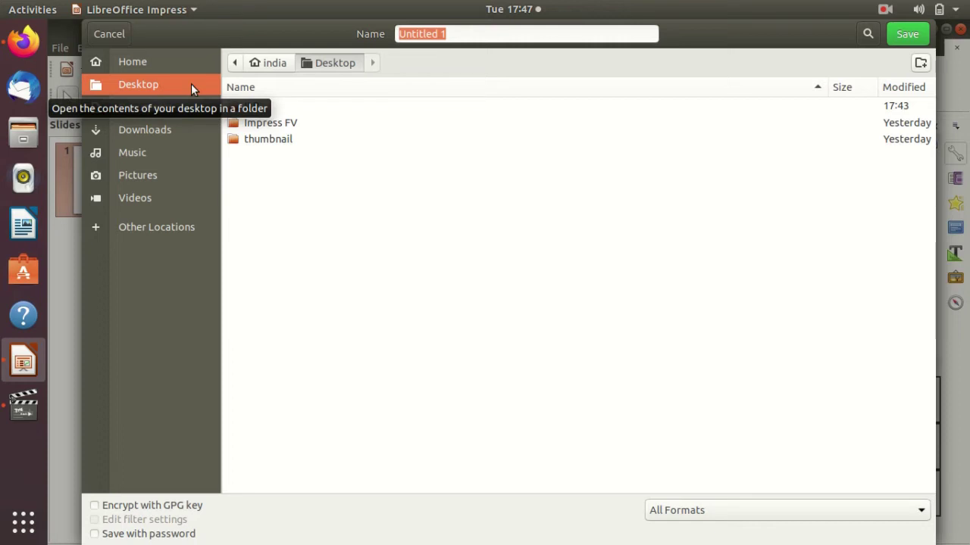
left_click(178, 183)
left_click(182, 197)
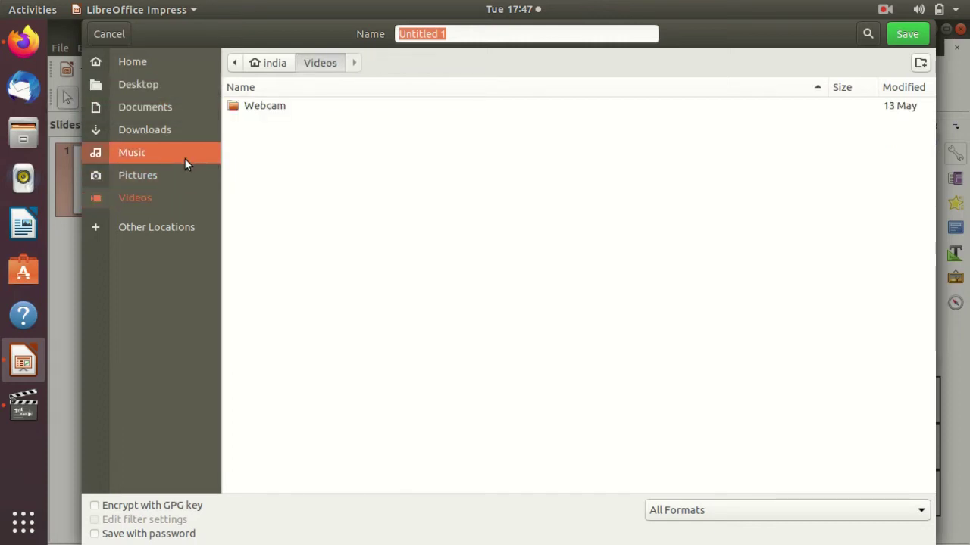
left_click(184, 113)
left_click(182, 87)
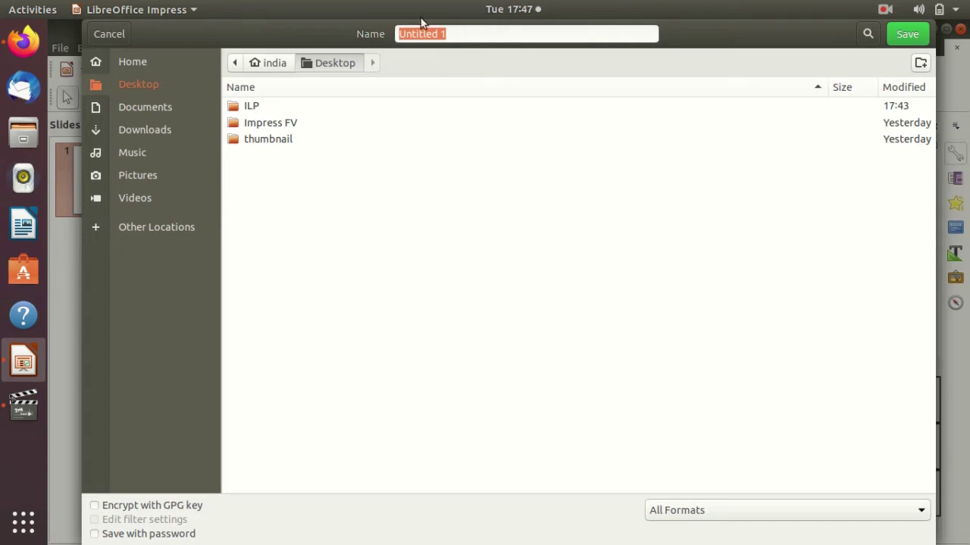
Clear the default file name and cancel the Save As dialog without saving.
left_click(437, 34)
double_click(440, 33)
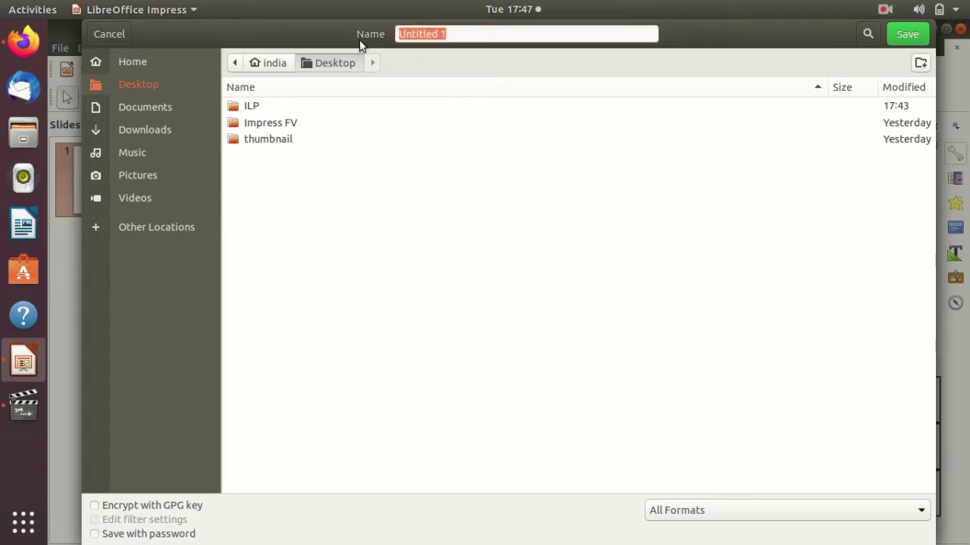
key("BackSpace")
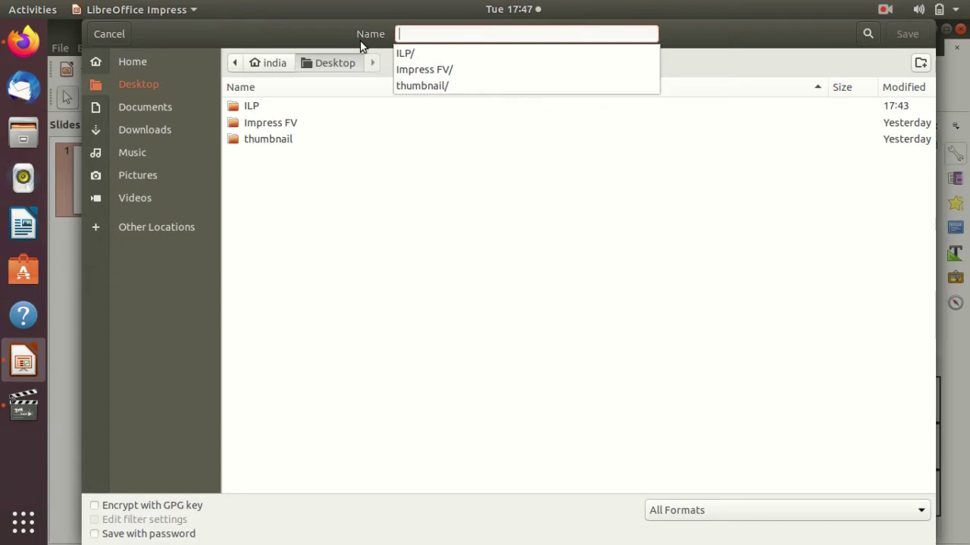
left_click(411, 175)
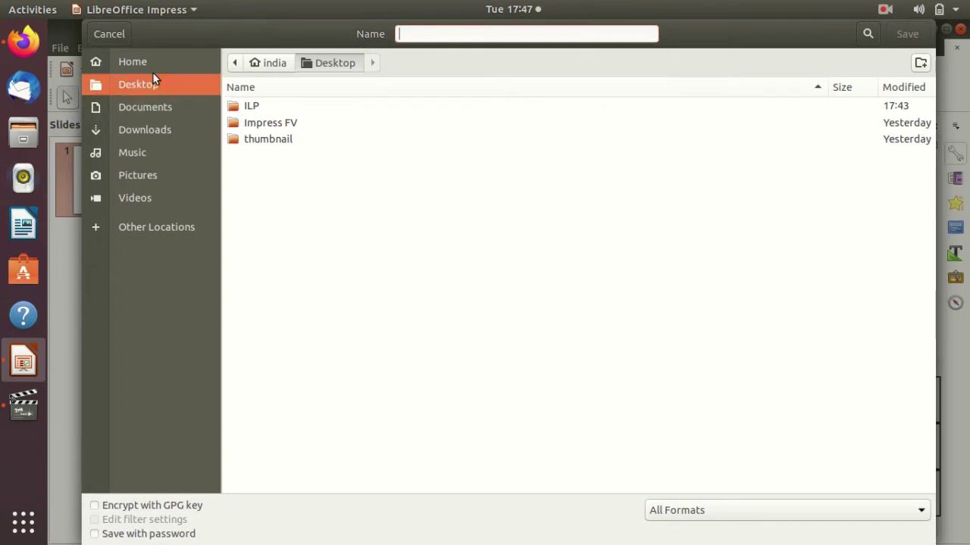
left_click(122, 36)
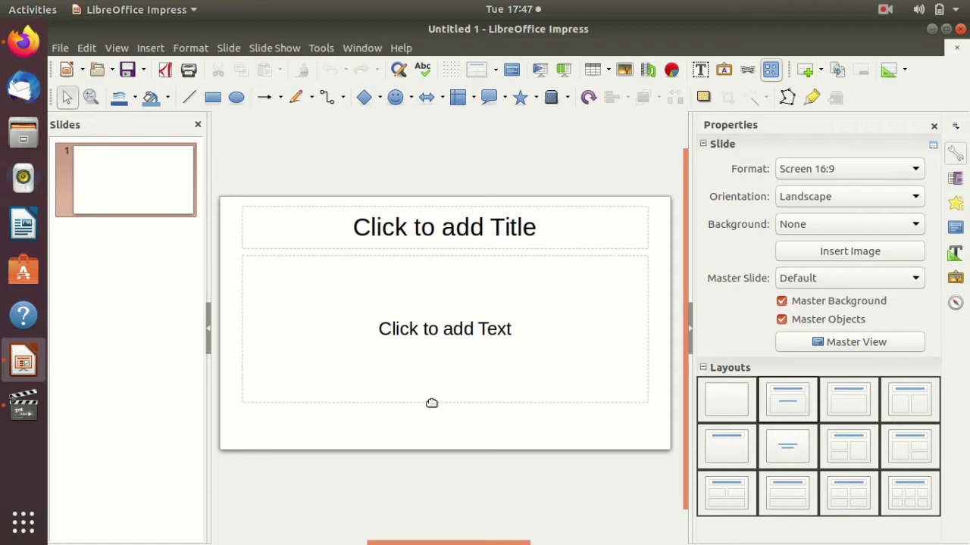
Create a desktop folder named 'PPT', then open it once to confirm it is empty.
key("super+d")
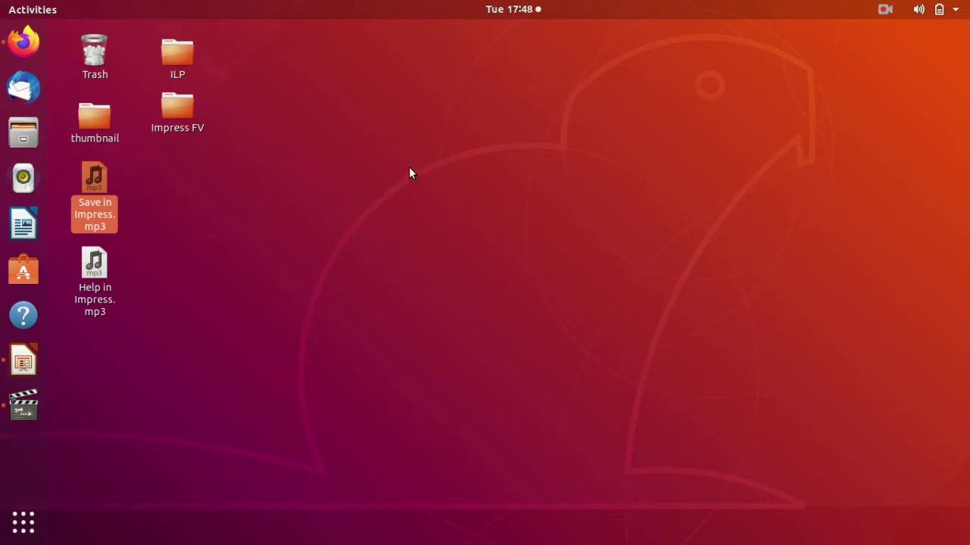
left_click(387, 154)
right_click(387, 154)
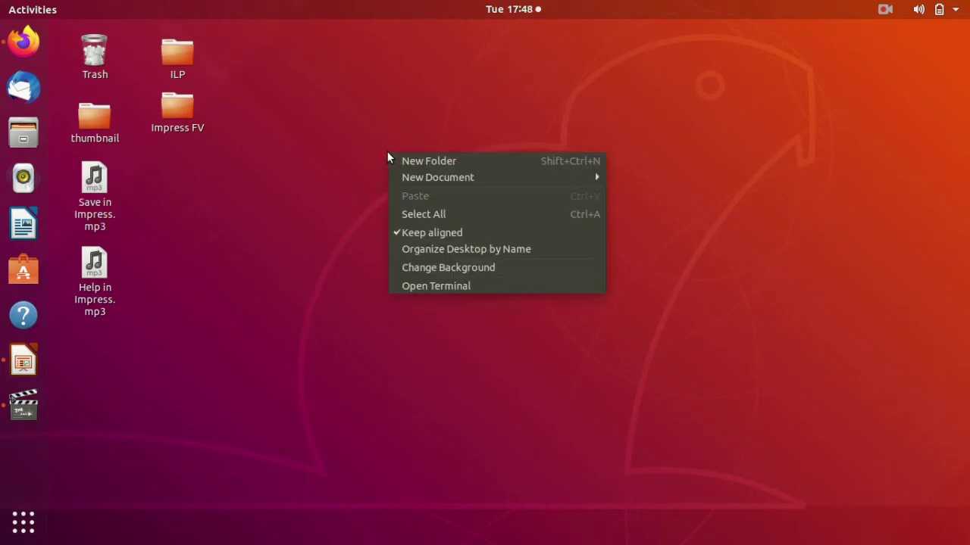
left_click(499, 164)
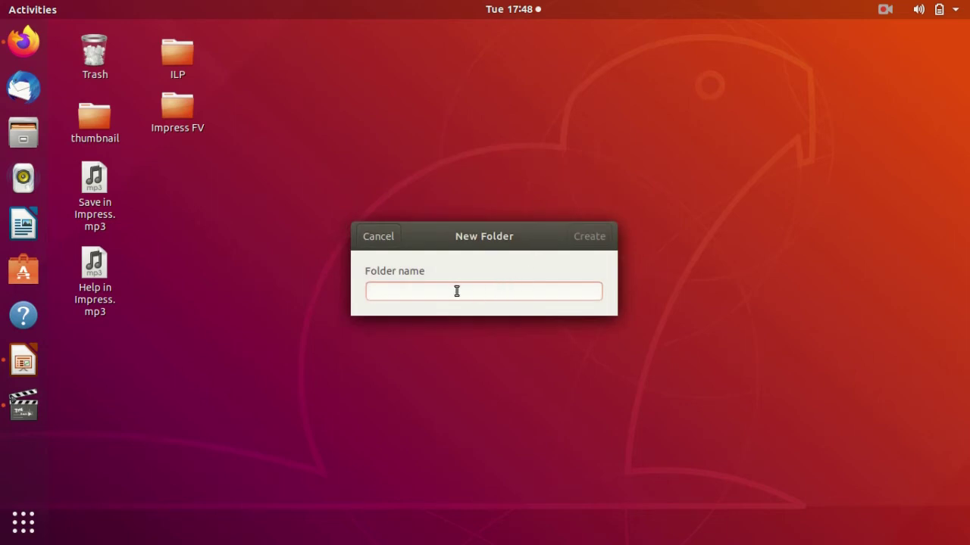
type("PP")
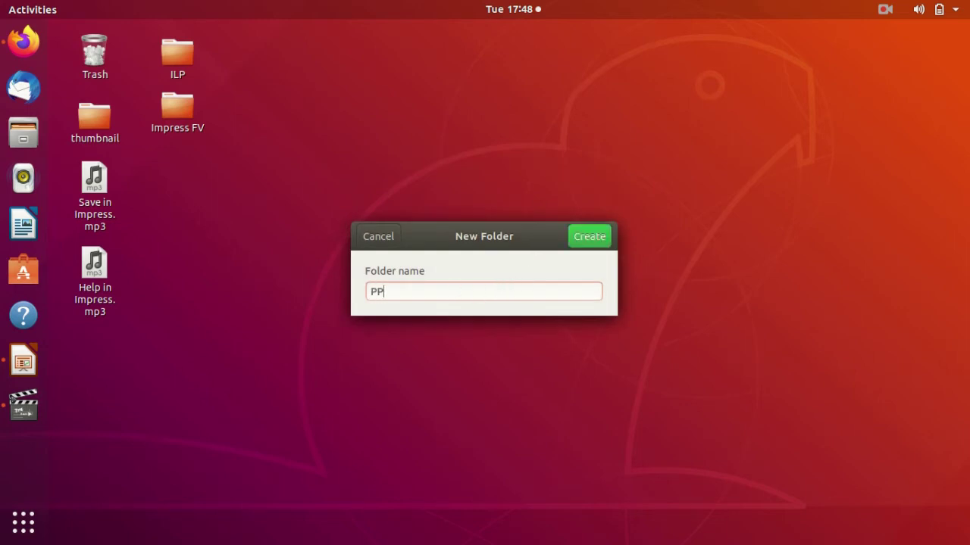
type("T")
left_click(594, 239)
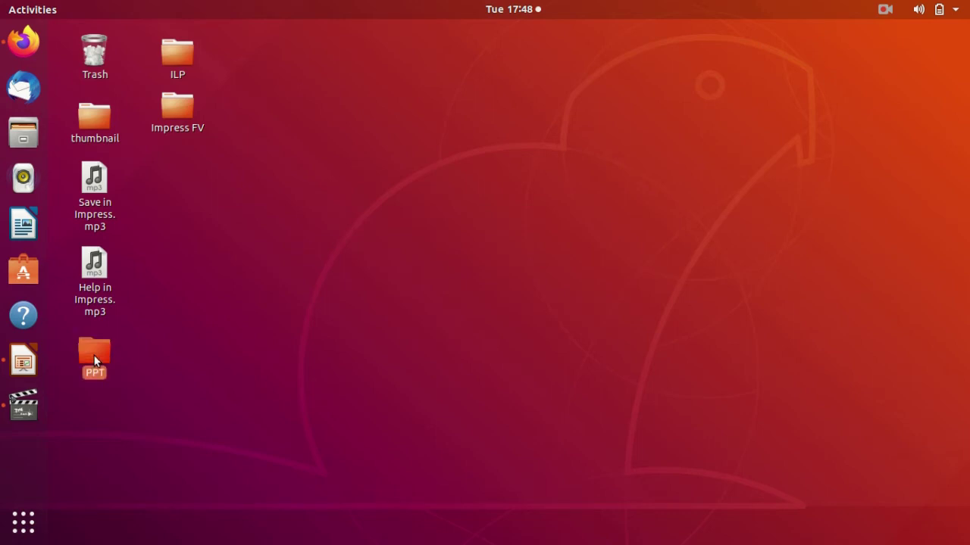
left_click(300, 366)
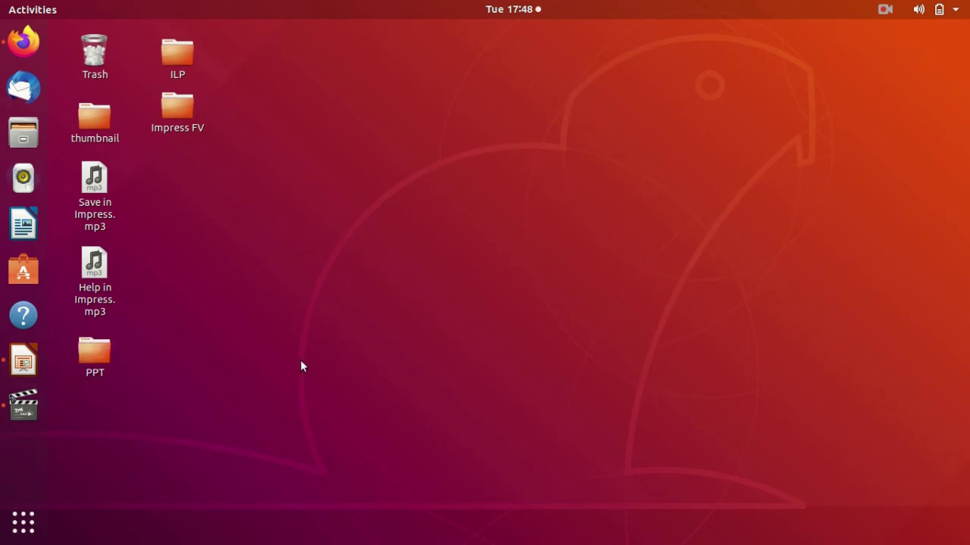
double_click(96, 359)
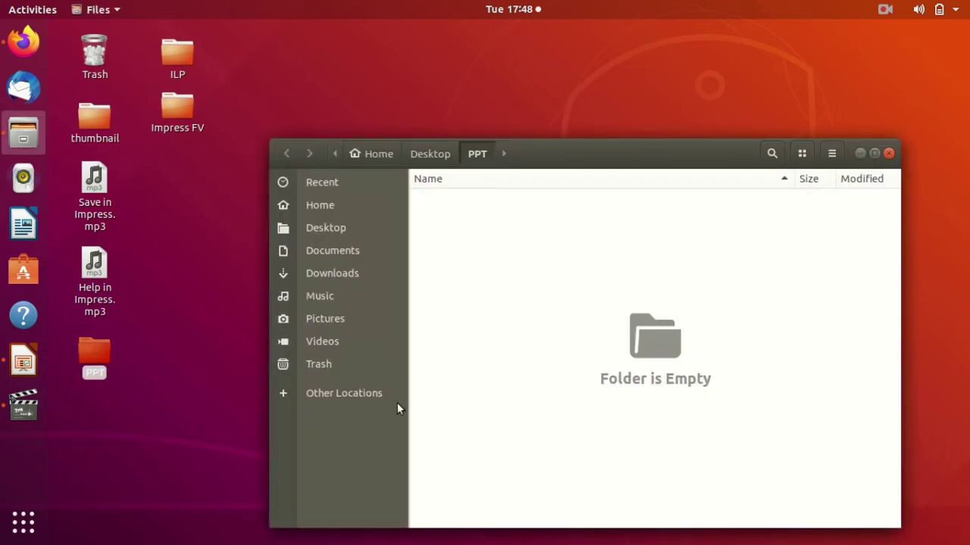
left_click(888, 153)
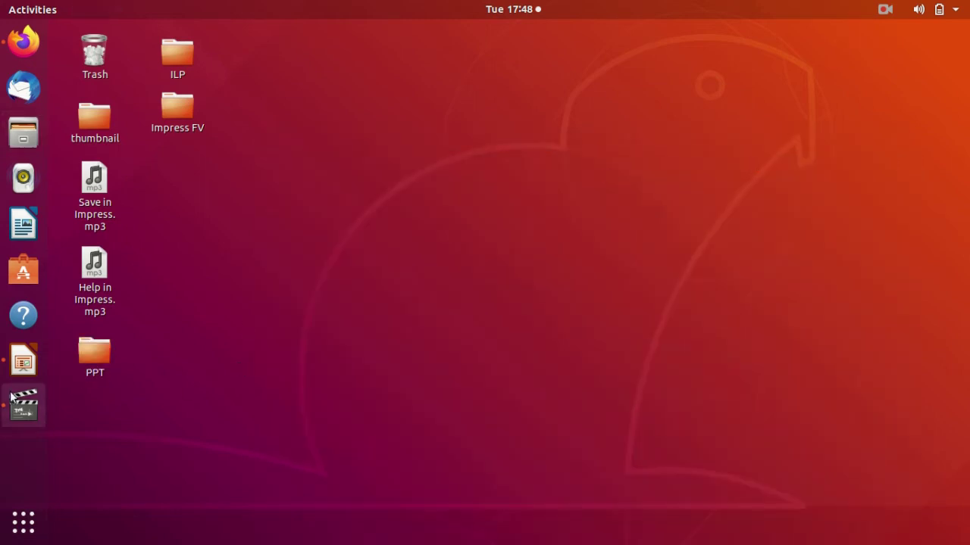
Save the presentation as 'Solar System 1' inside the Desktop's PPT folder.
left_click(28, 364)
left_click(61, 49)
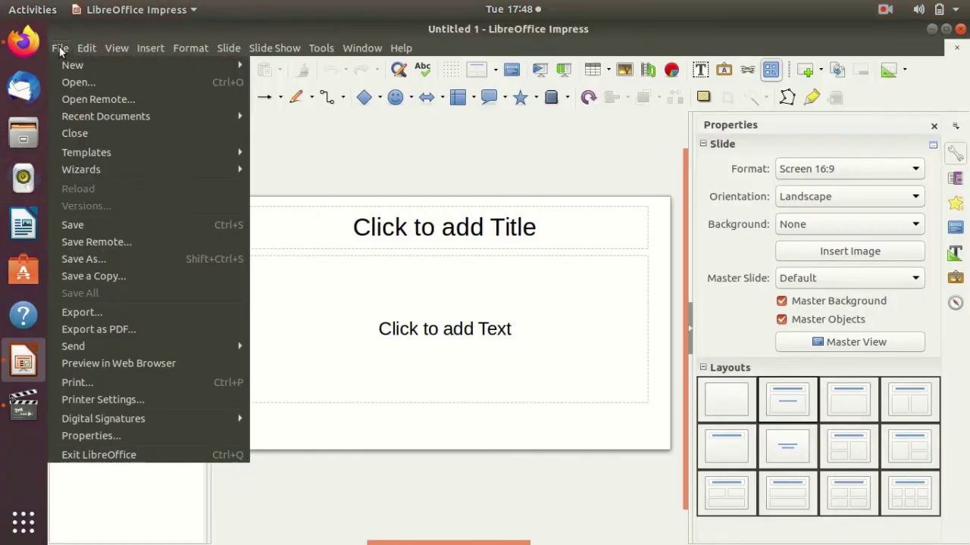
left_click(103, 259)
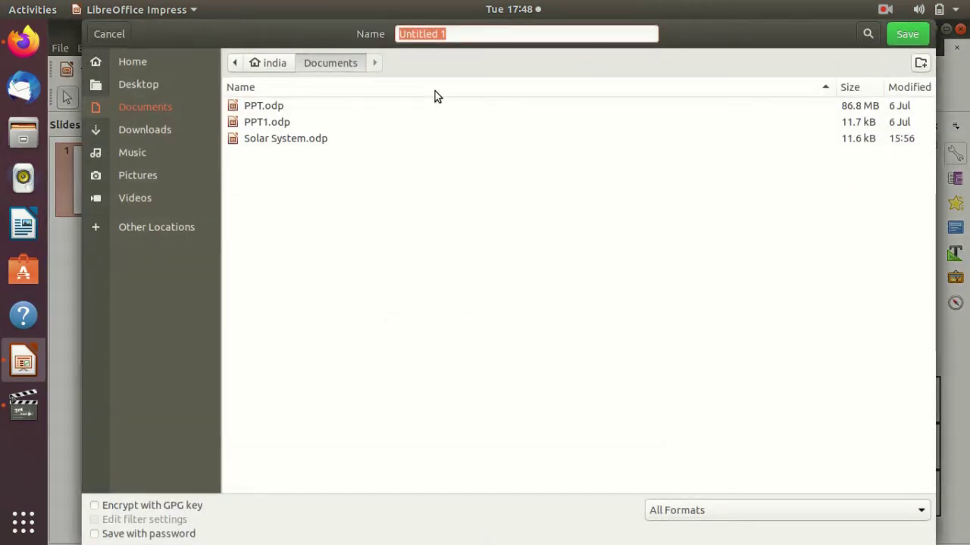
key("BackSpace")
type("S")
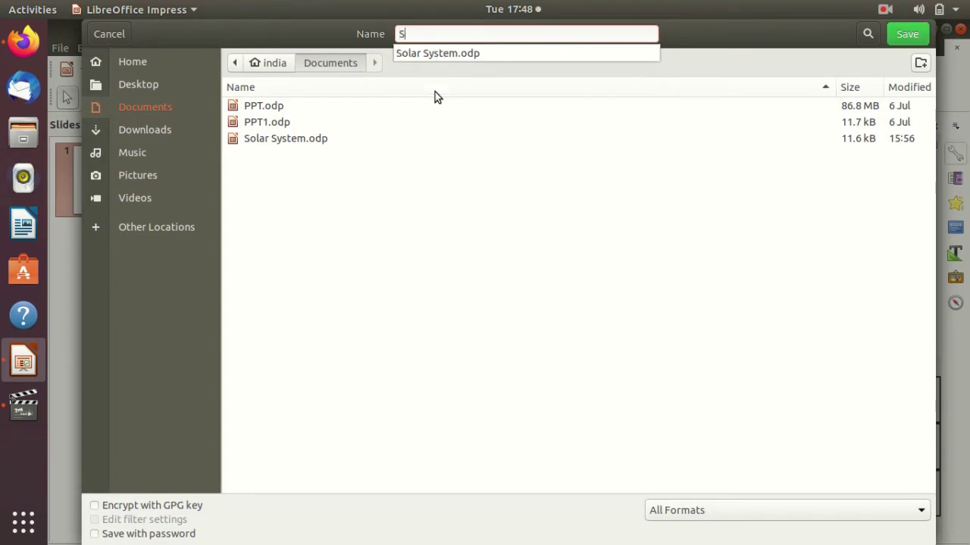
type("olar ")
type("Sys")
type("tem ")
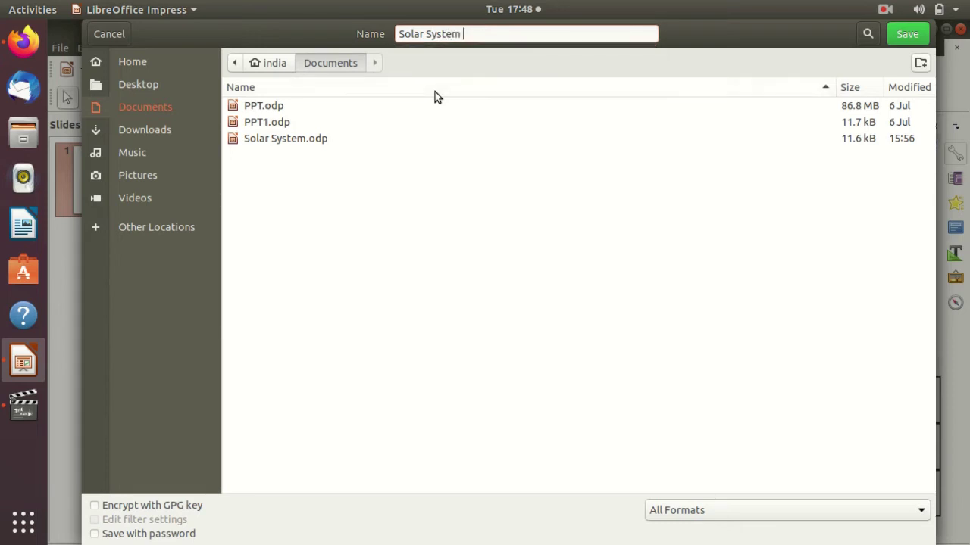
type("1")
left_click(132, 91)
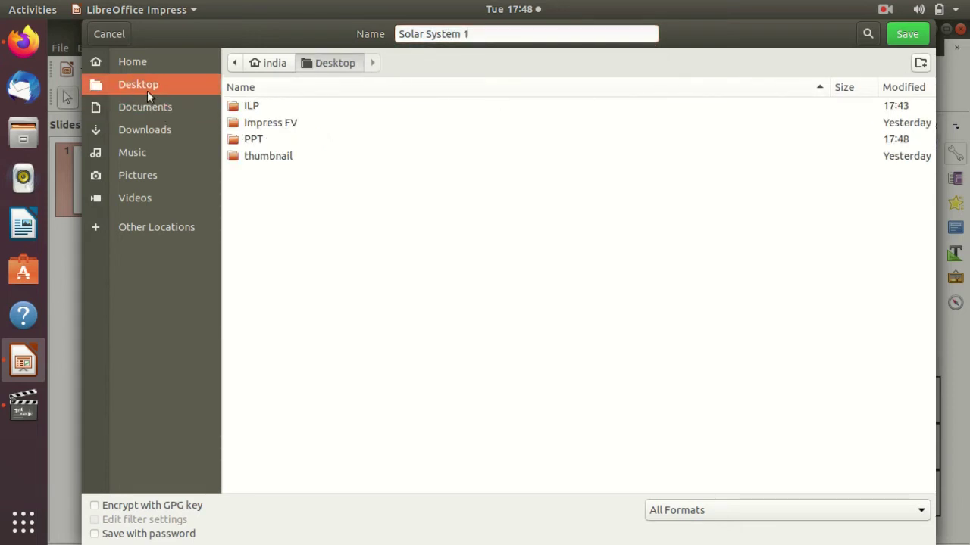
left_click(265, 140)
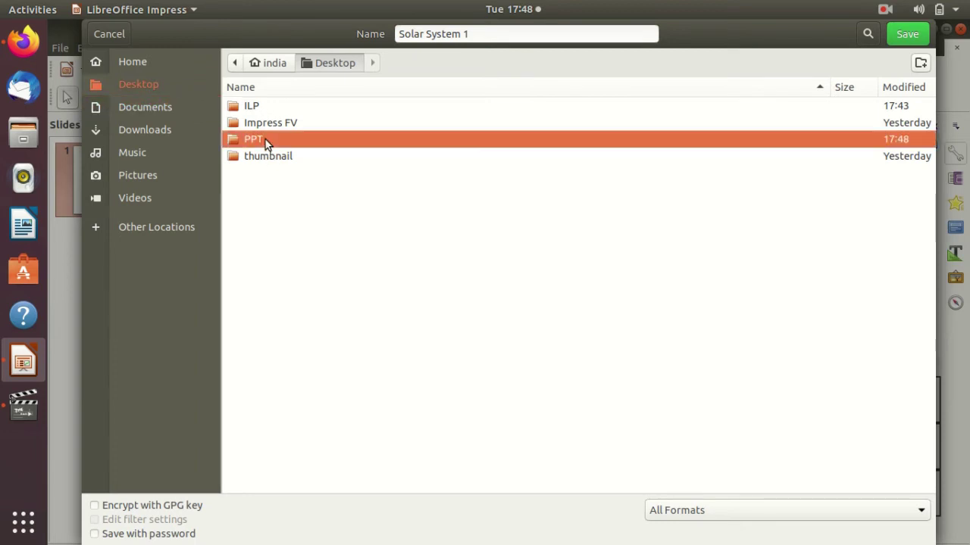
double_click(371, 148)
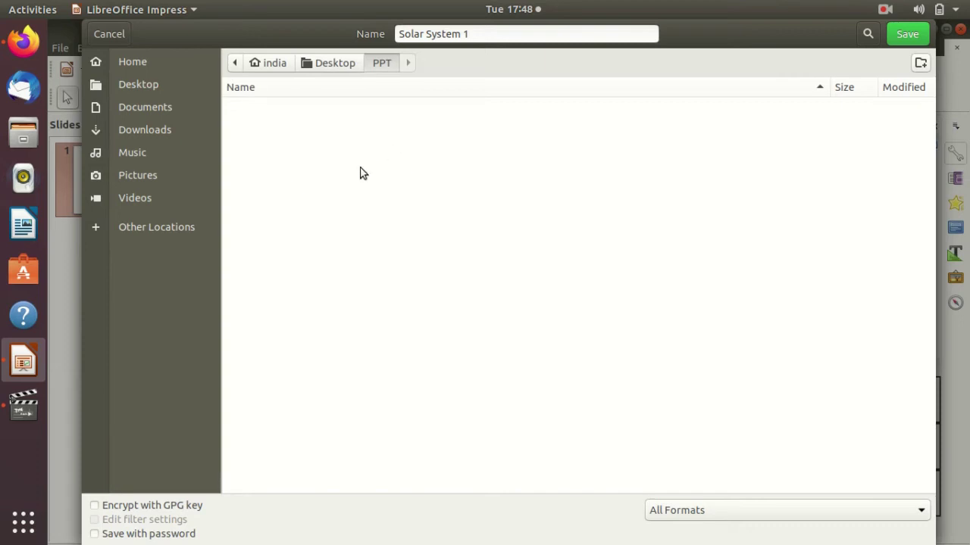
left_click(912, 38)
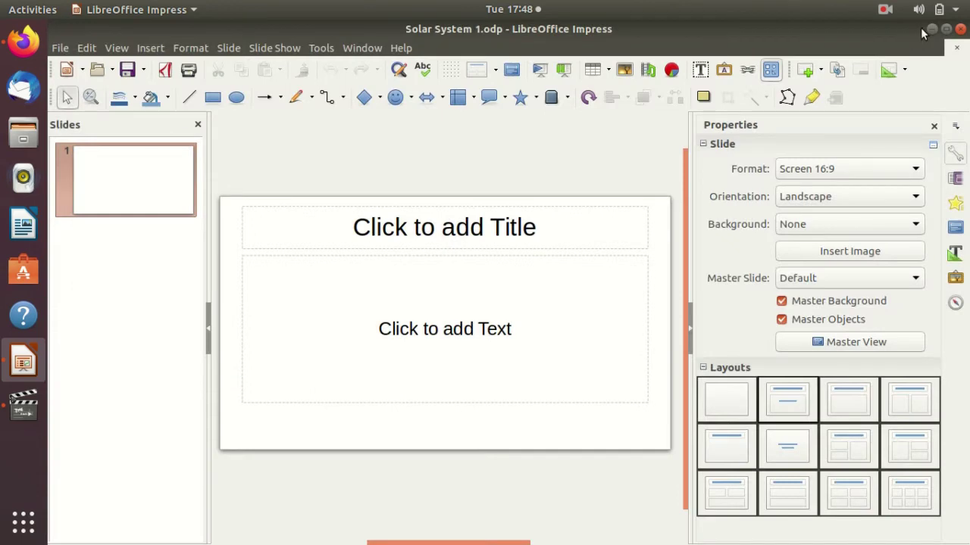
Open the PPT desktop folder to confirm Solar System 1.odp (11.9 kB) is there, then close it.
left_click(930, 29)
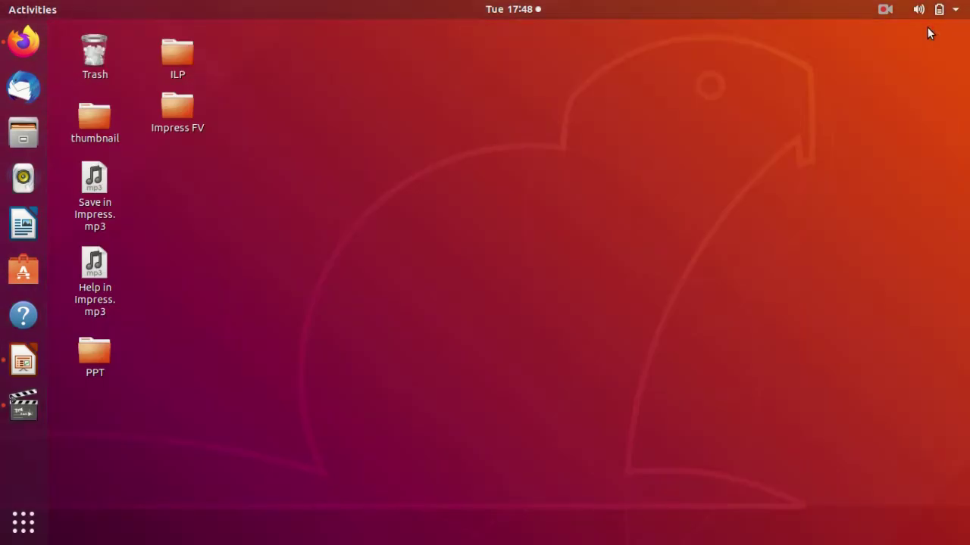
double_click(99, 358)
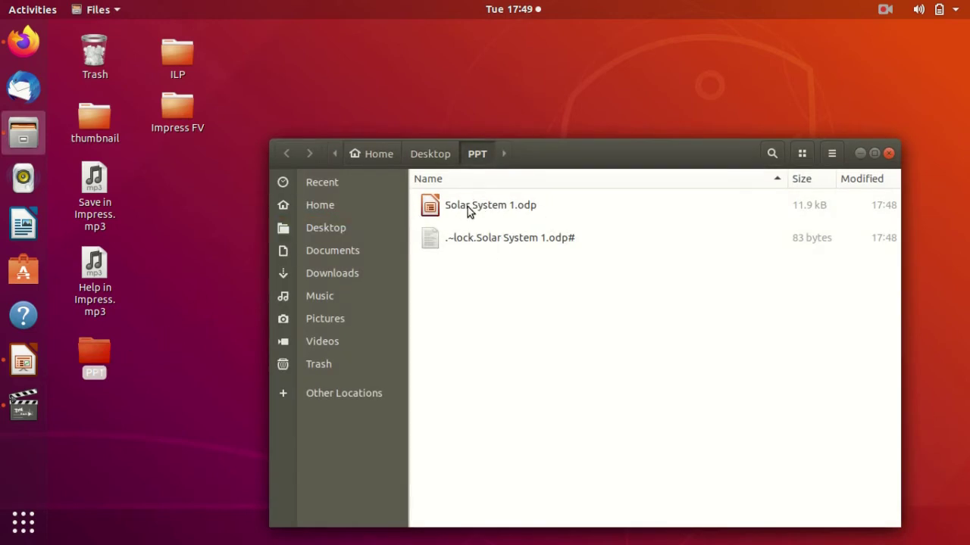
left_click(392, 210)
left_click(890, 154)
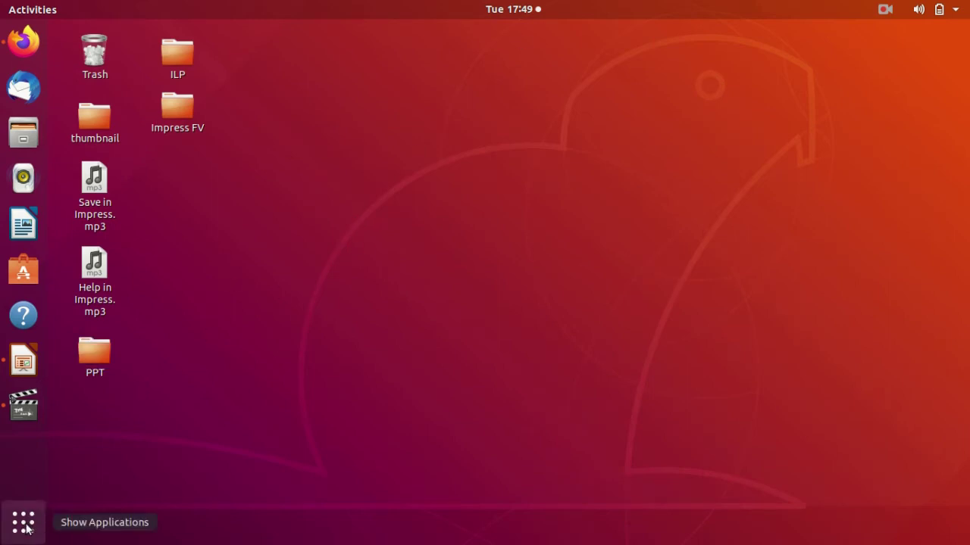
Bring the Solar System 1 window back from the desktop and close Impress entirely.
left_click(11, 370)
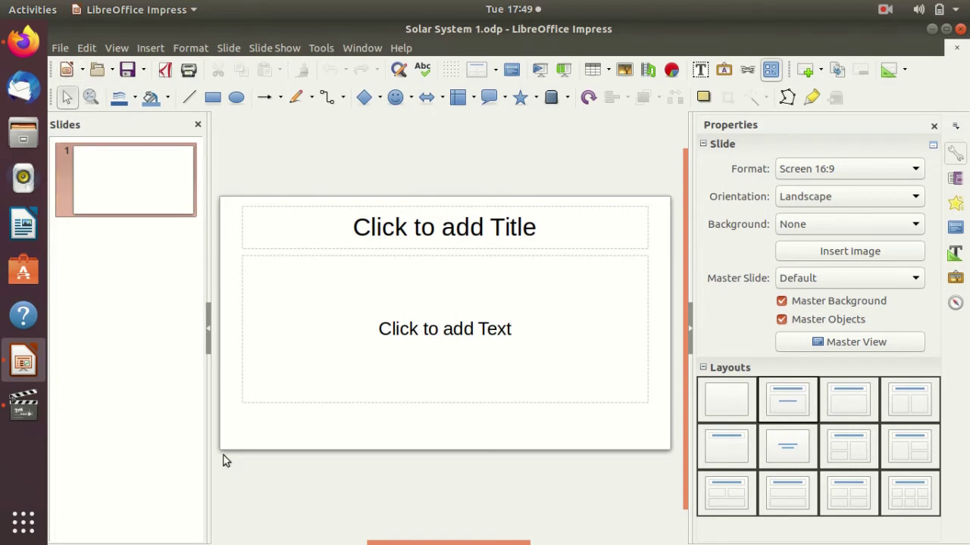
key("super+d")
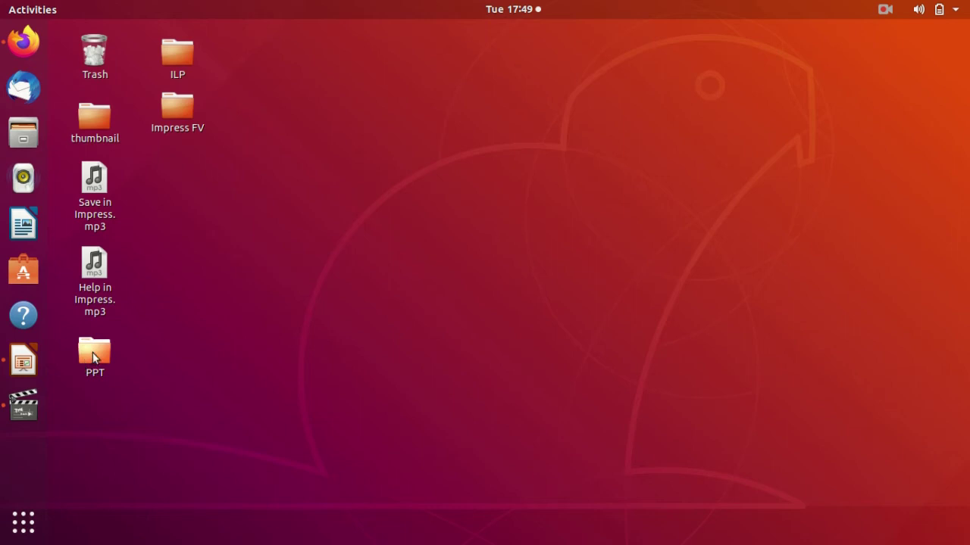
left_click(35, 367)
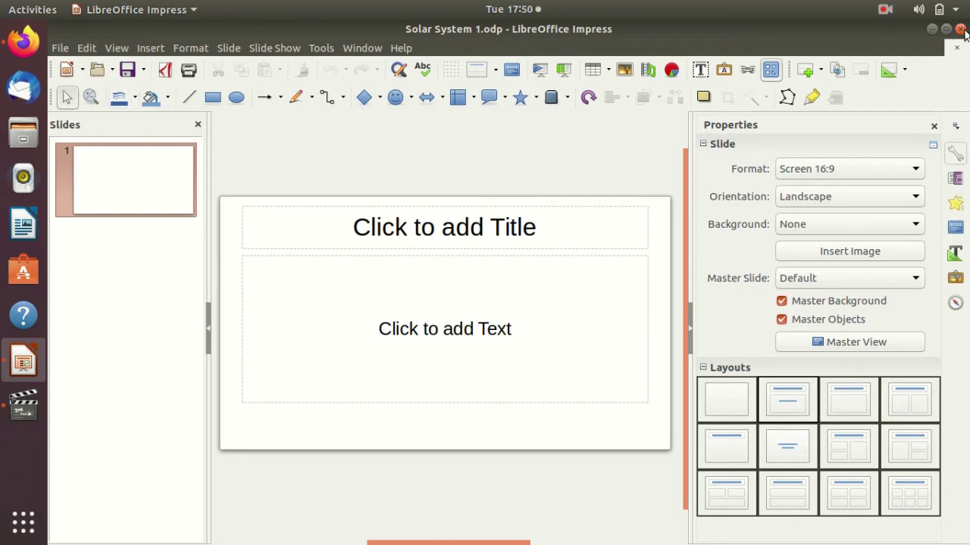
left_click(963, 30)
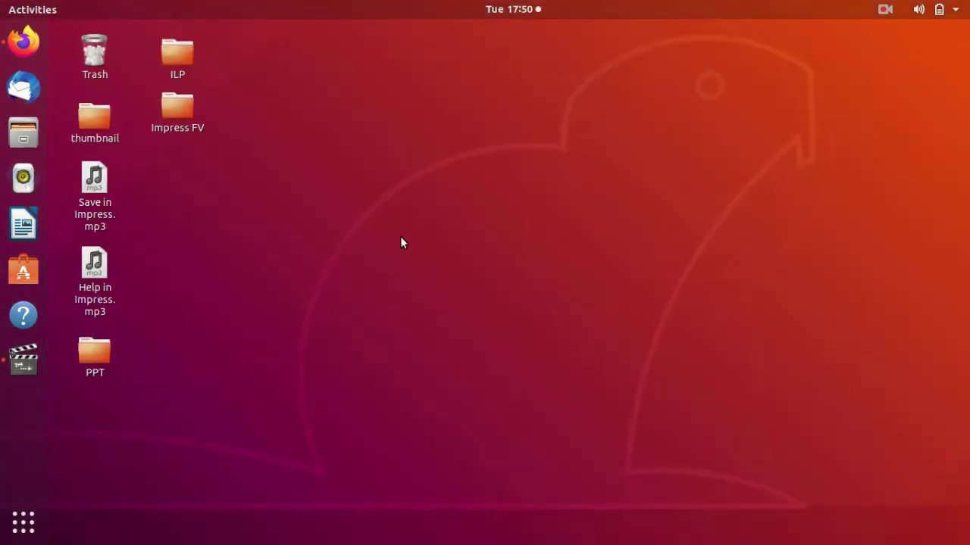
Reopen Solar System 1.odp from the PPT folder, close Impress and Files, then show all applications.
double_click(86, 356)
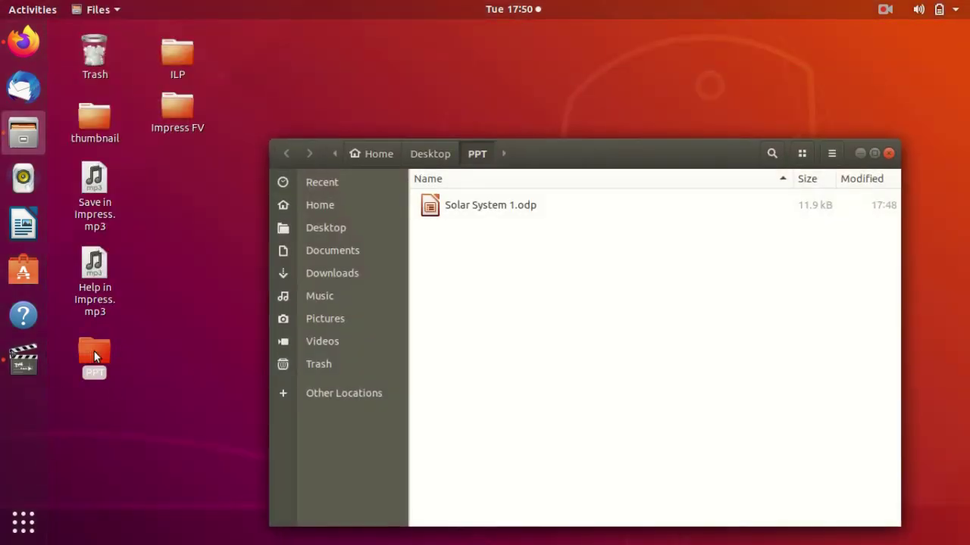
double_click(511, 208)
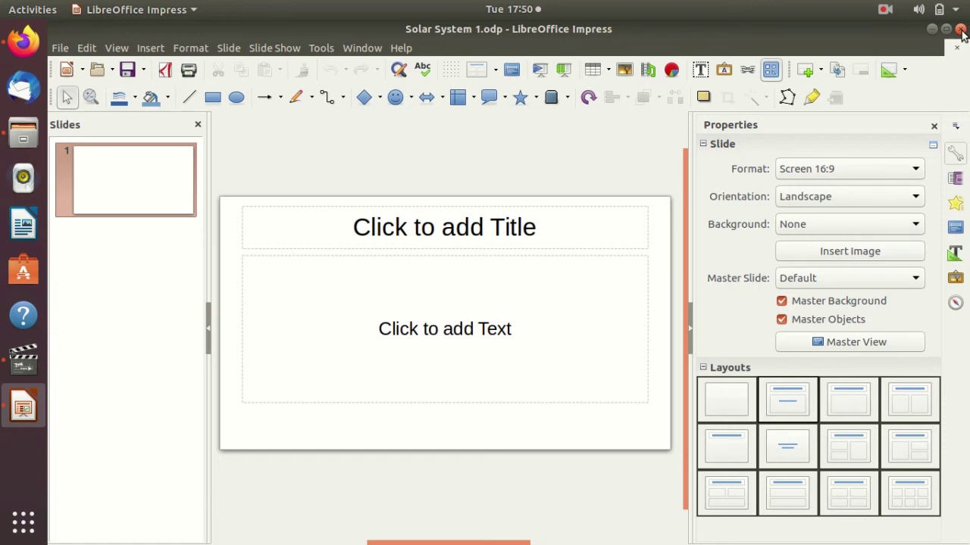
left_click(961, 30)
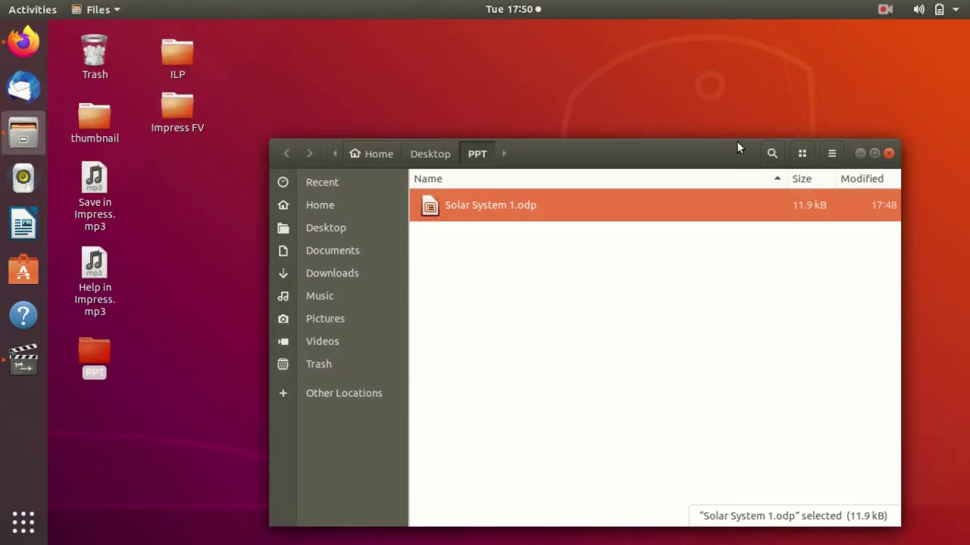
left_click(888, 153)
left_click(23, 522)
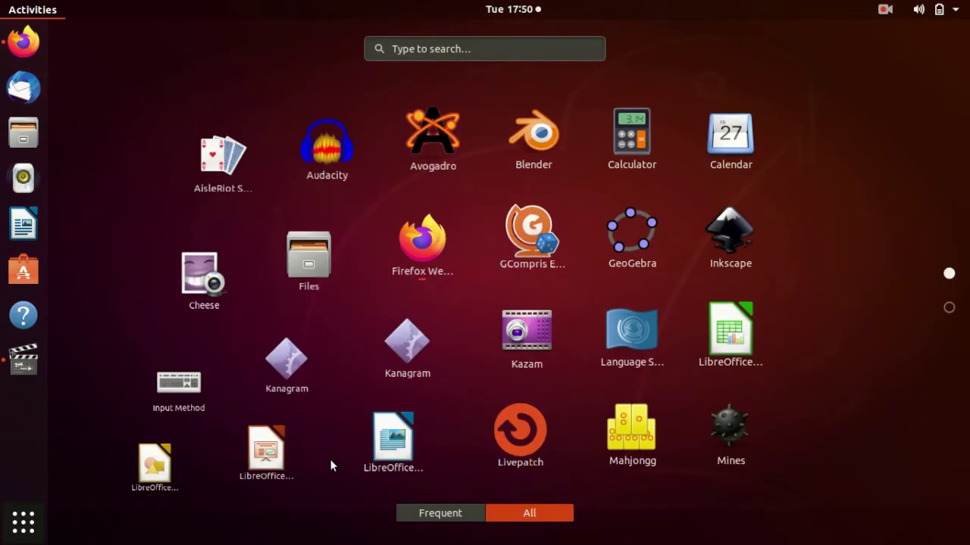
Launch Impress, skip the template chooser, and open Solar System.odp from Documents.
left_click(344, 428)
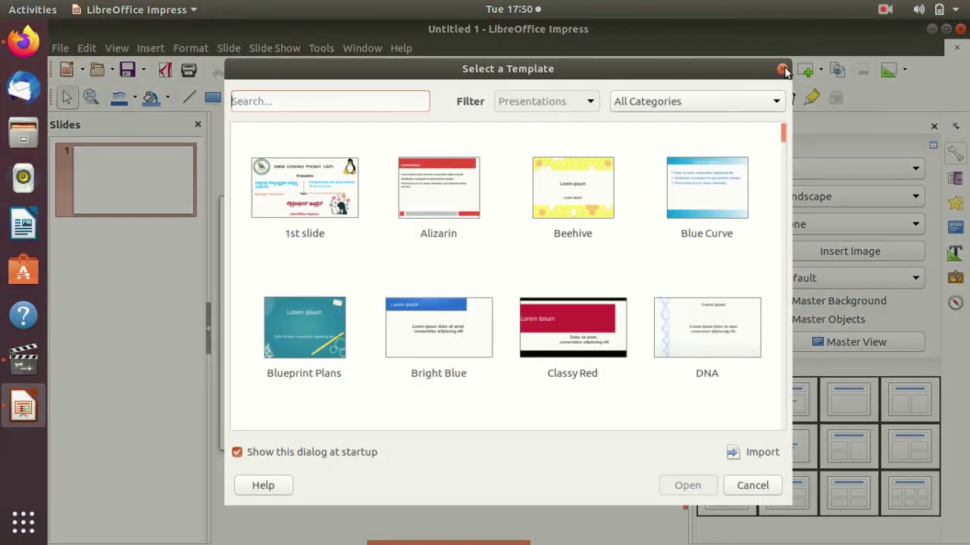
left_click(782, 69)
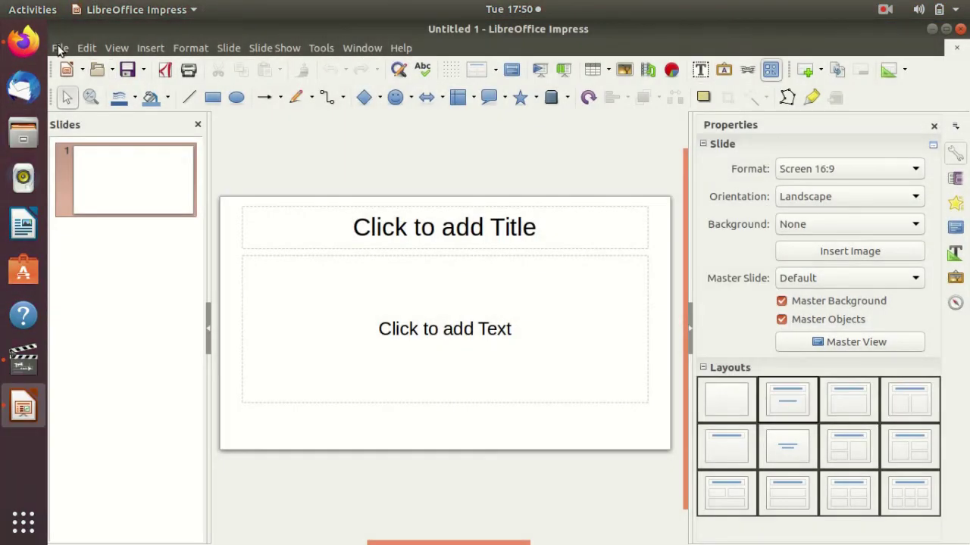
left_click(60, 47)
left_click(91, 84)
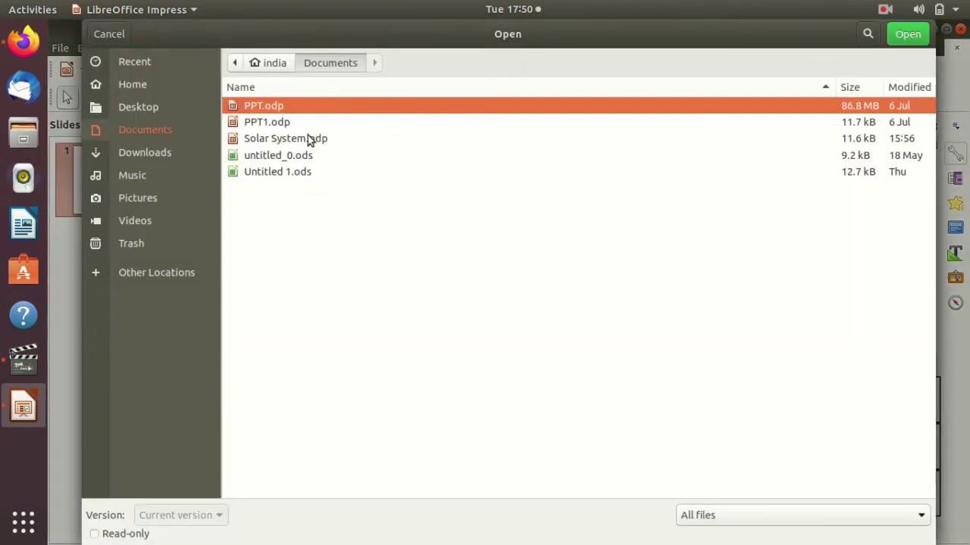
left_click(309, 138)
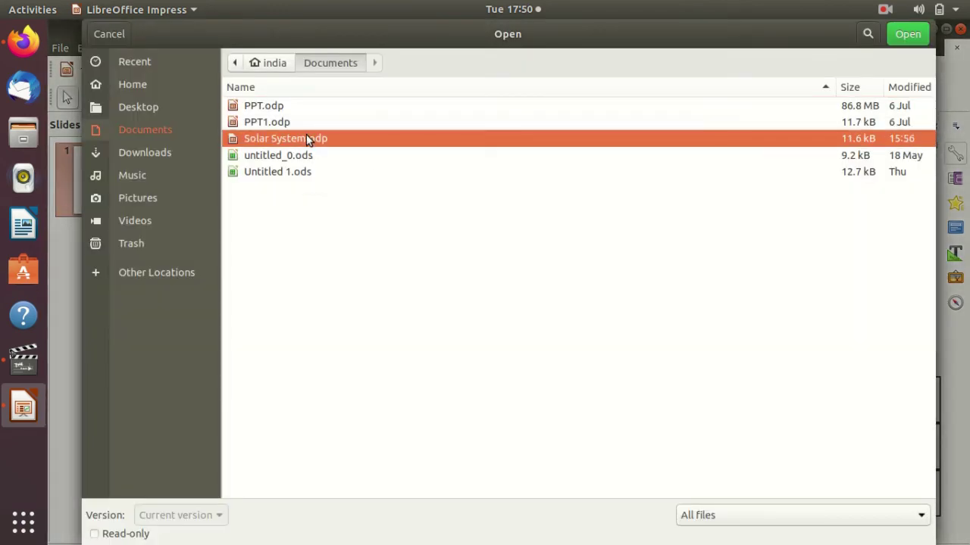
left_click(905, 35)
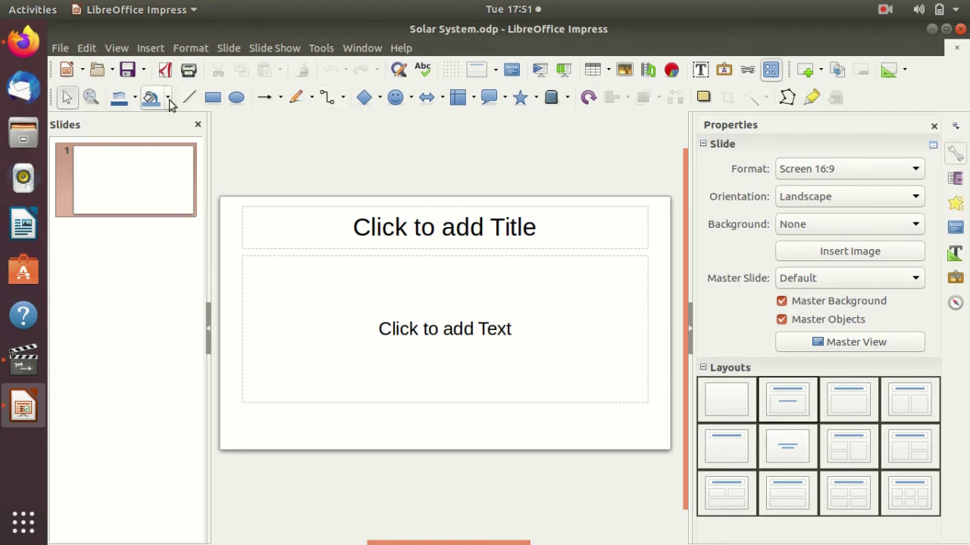
Insert a second slide after slide 1, save Solar System.odp, and review both slides.
left_click(151, 187)
key("Return")
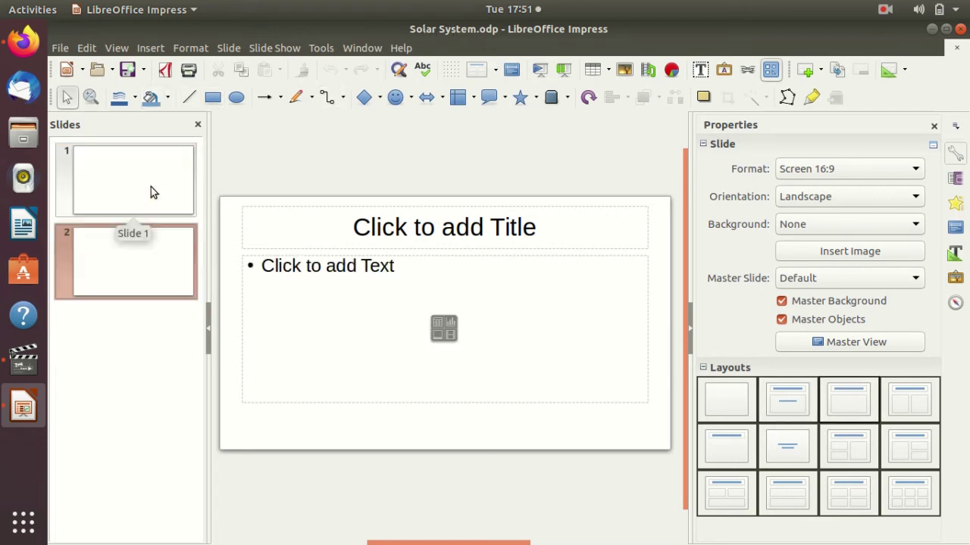
left_click(153, 195)
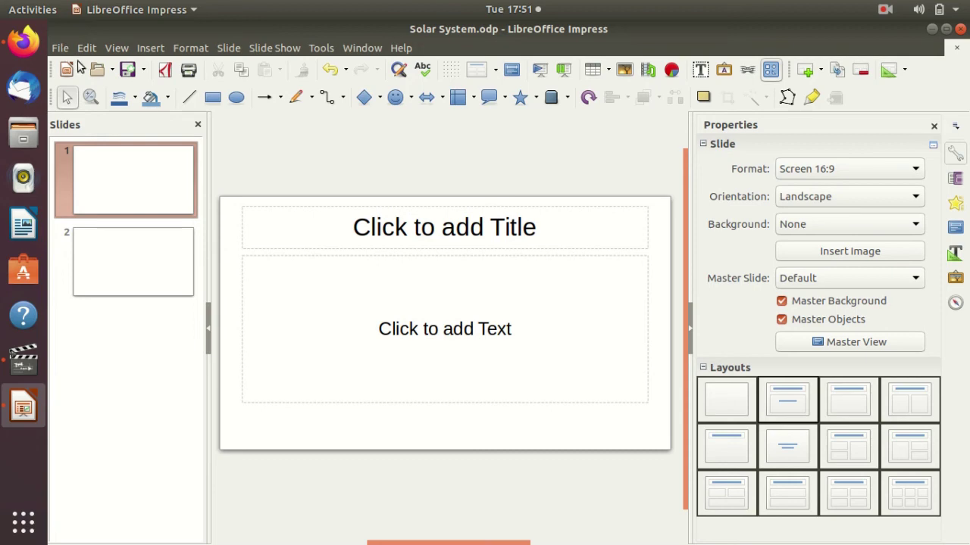
left_click(127, 70)
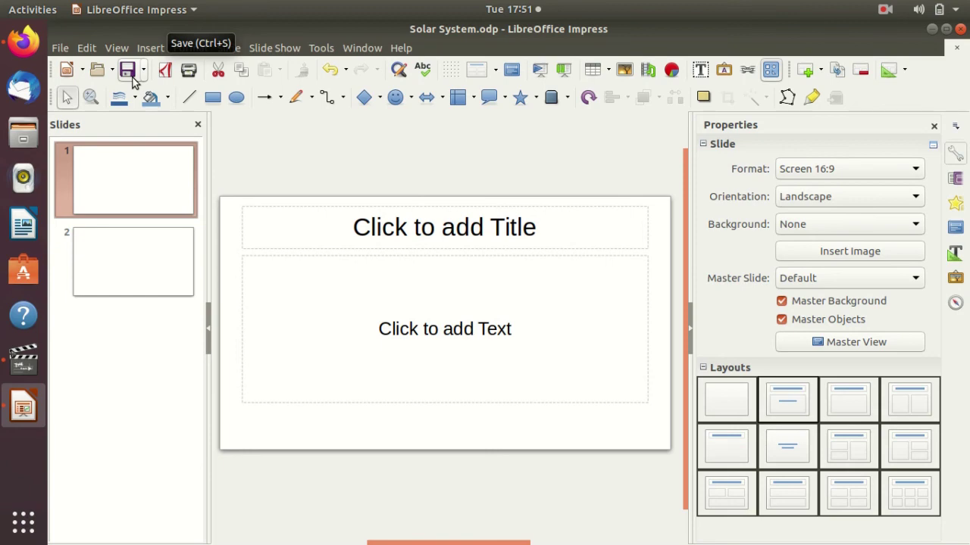
left_click(130, 79)
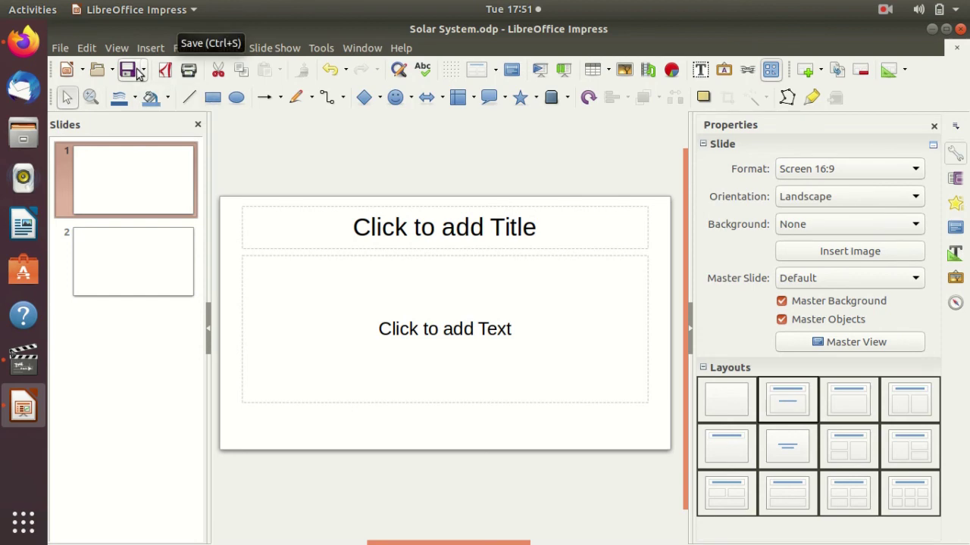
left_click(121, 253)
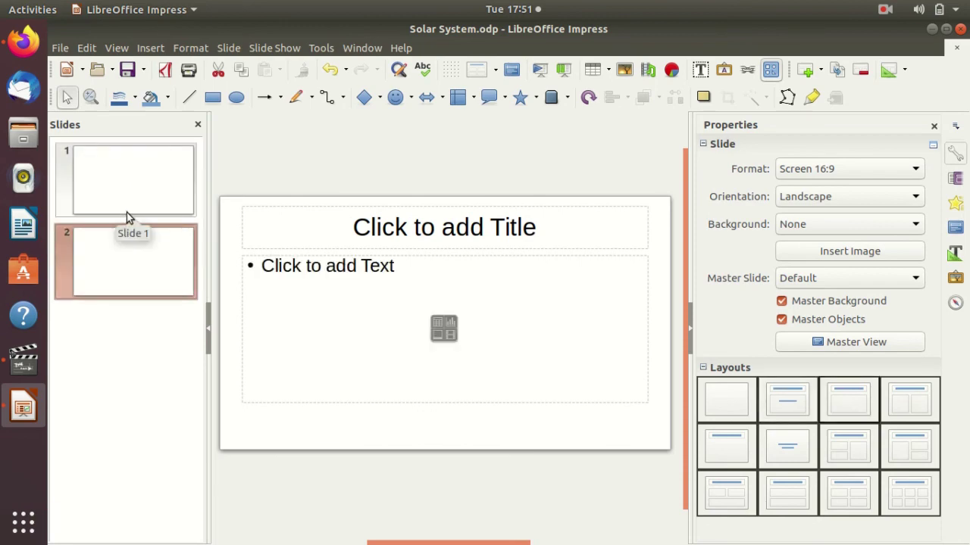
left_click(139, 185)
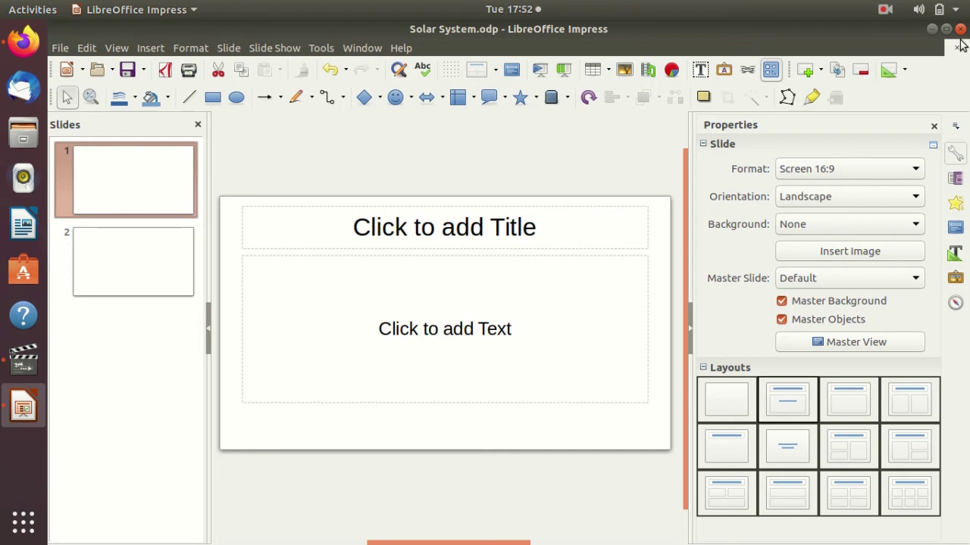
left_click(960, 29)
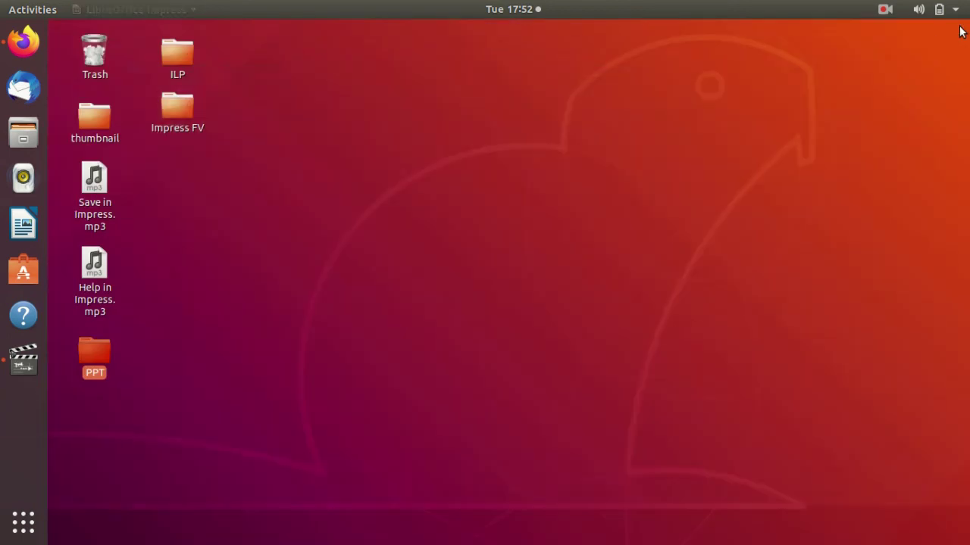
left_click(130, 388)
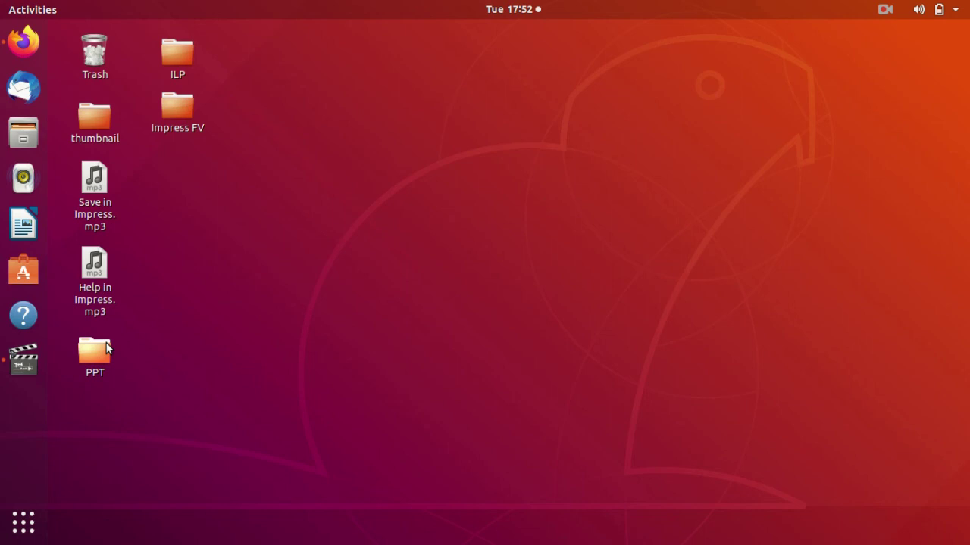
left_click(887, 9)
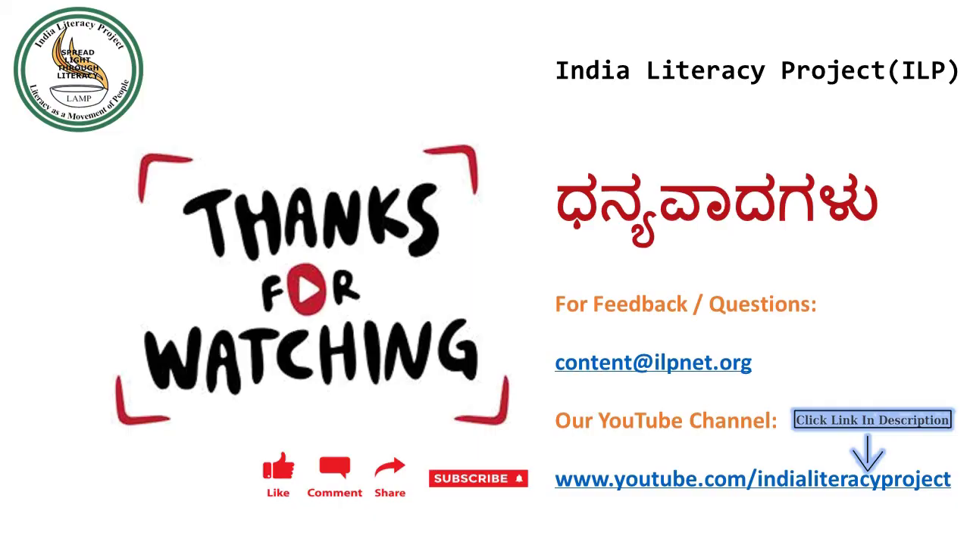